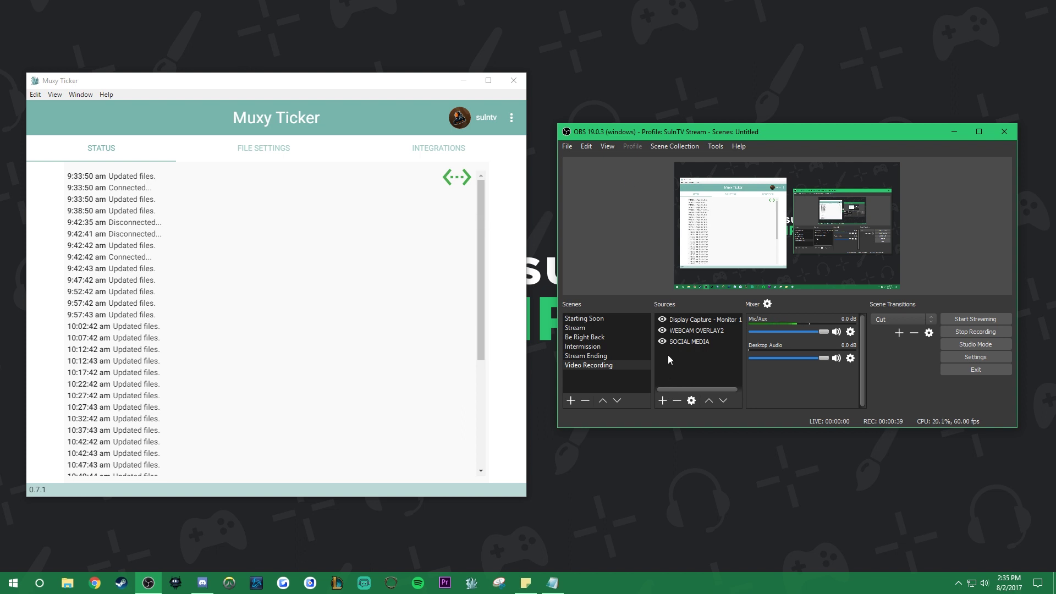
Step: Add a new image source named 'ocean webcam'
{"action": "left_click", "coordinate": [662, 400]}
{"action": "left_click", "coordinate": [699, 487]}
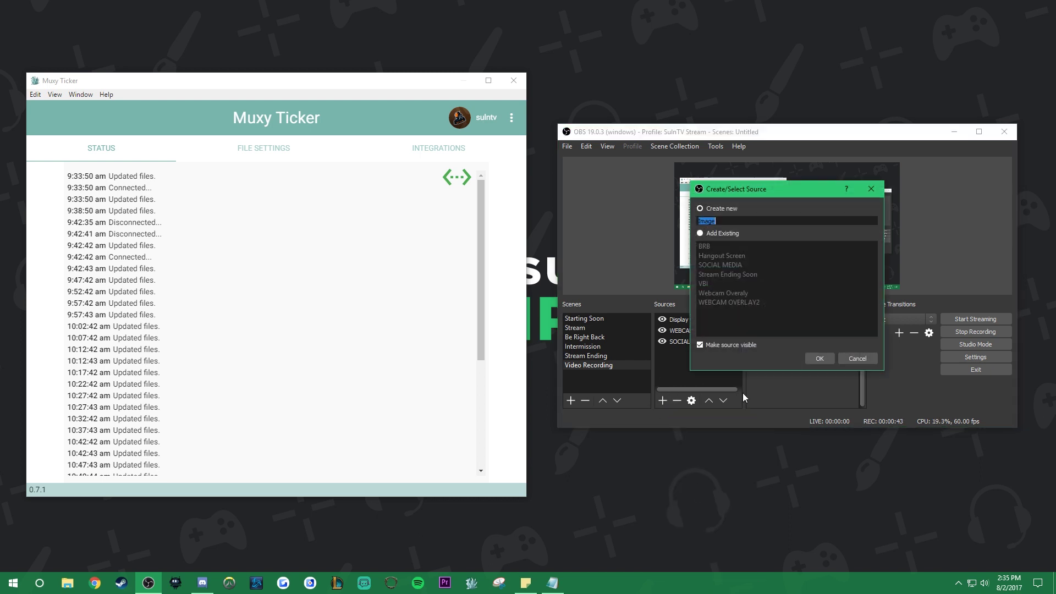
{"action": "type", "text": "ocean webcam"}
{"action": "key", "text": "Return"}
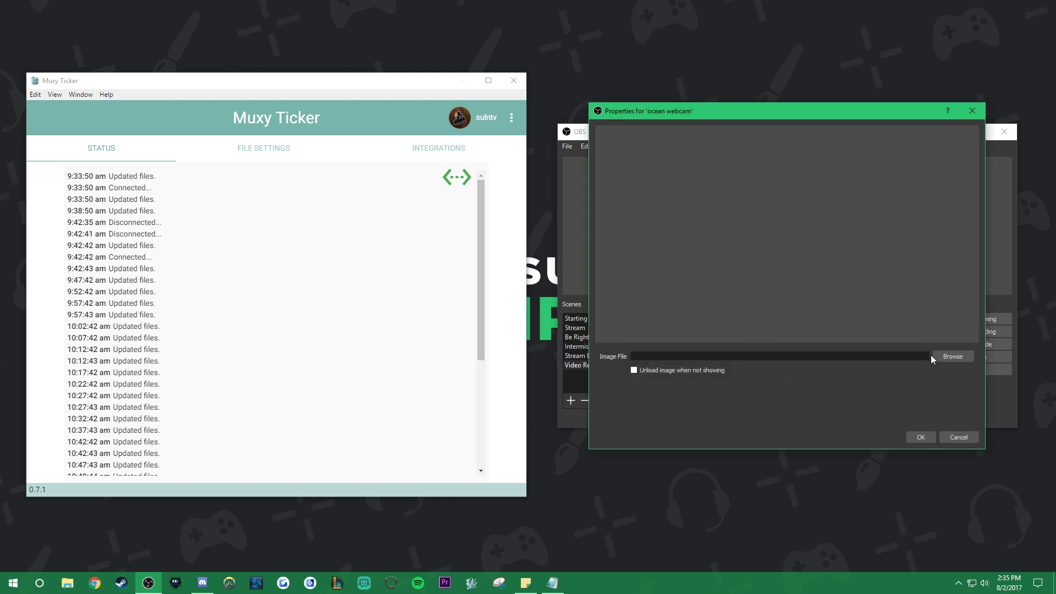
Step: Load the Desktop > Ocean Breeze > Overlay > Cam image and move it to the bottom-left corner
{"action": "left_click", "coordinate": [949, 356]}
{"action": "scroll", "coordinate": [627, 231], "scroll_direction": "up", "scroll_amount": 6}
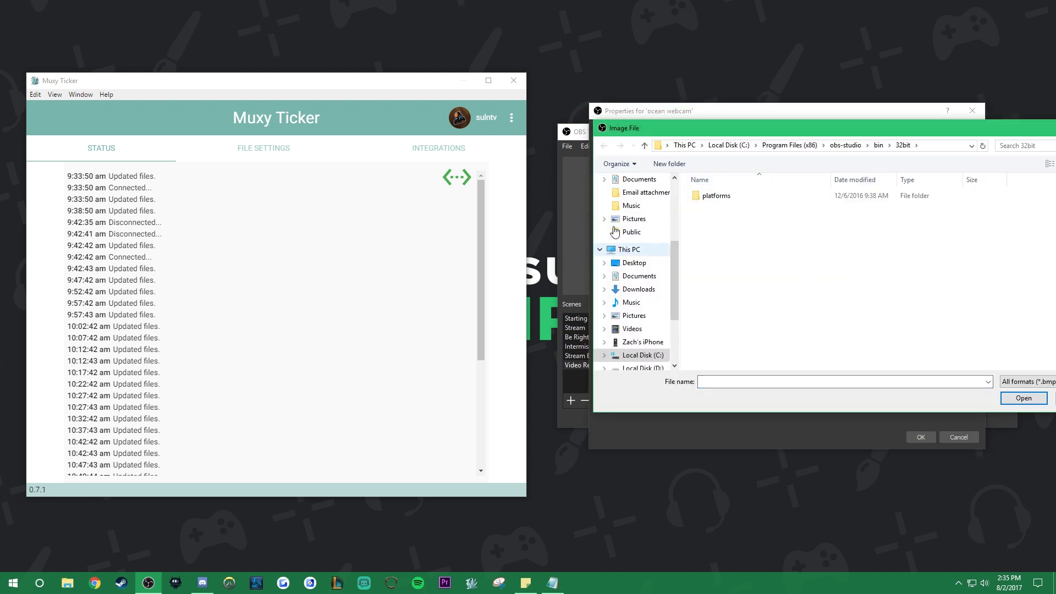
{"action": "left_click", "coordinate": [638, 201]}
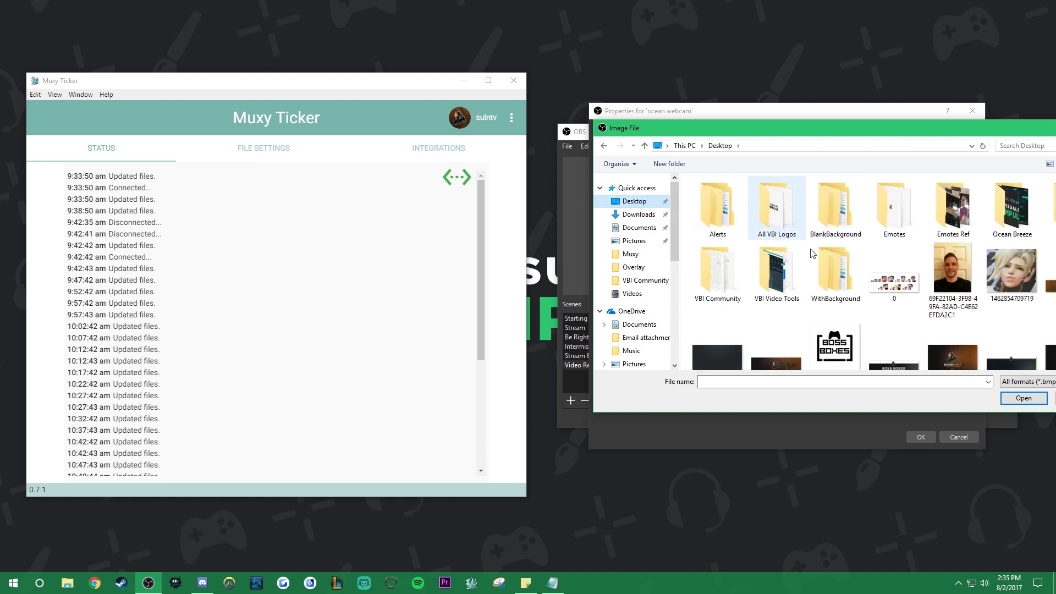
{"action": "double_click", "coordinate": [1012, 205]}
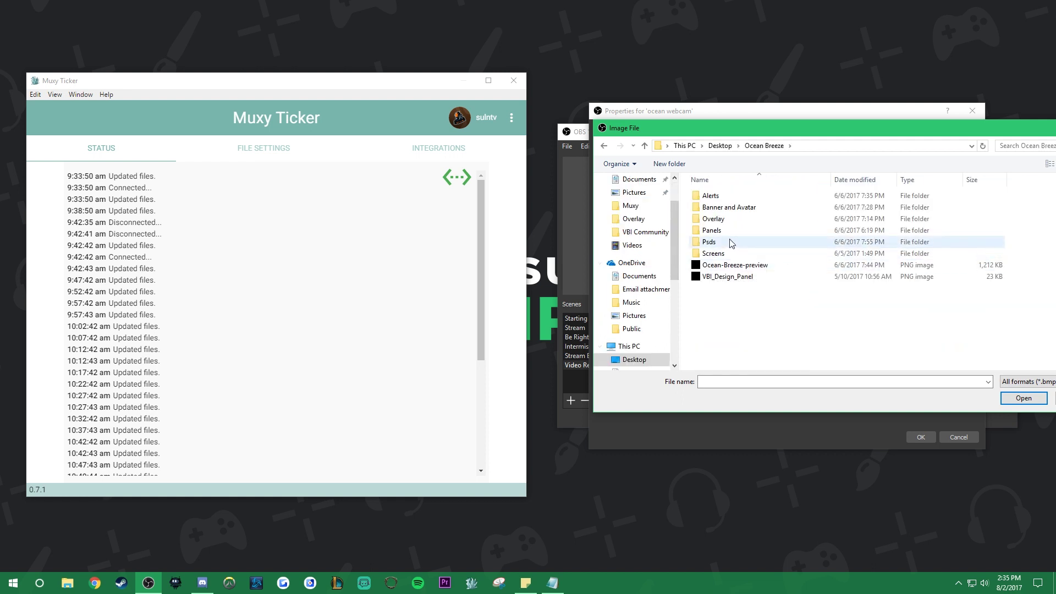
{"action": "double_click", "coordinate": [715, 219]}
{"action": "double_click", "coordinate": [777, 195]}
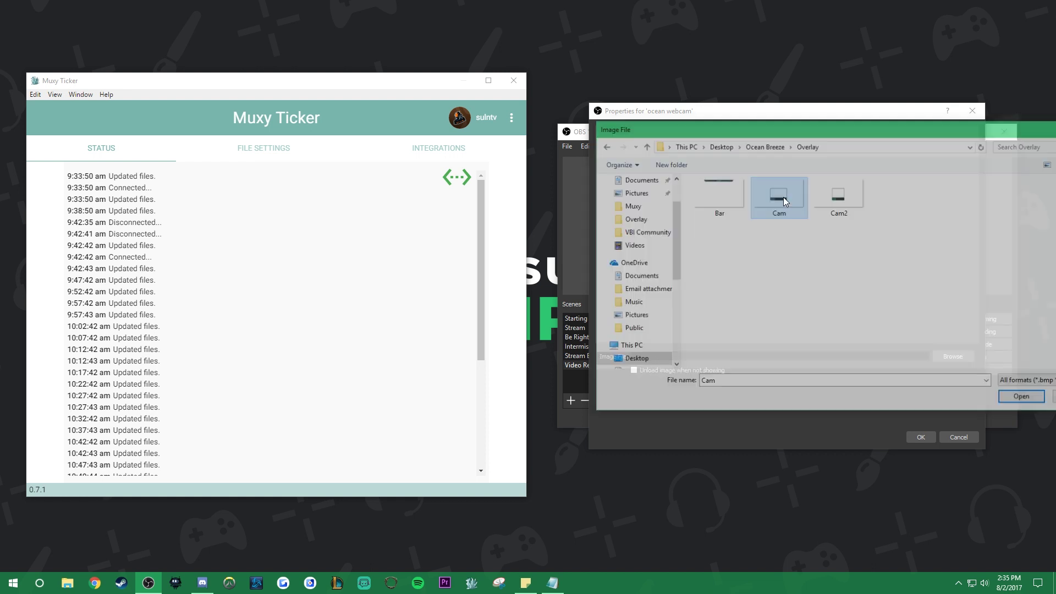
{"action": "left_click", "coordinate": [917, 435]}
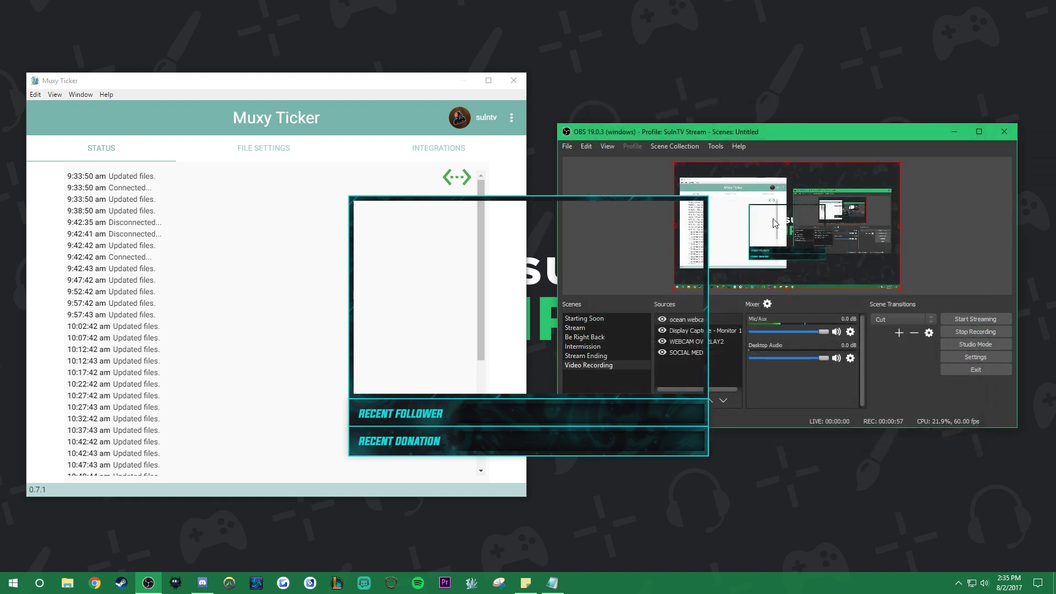
{"action": "left_click_drag", "start_coordinate": [783, 248], "coordinate": [707, 276]}
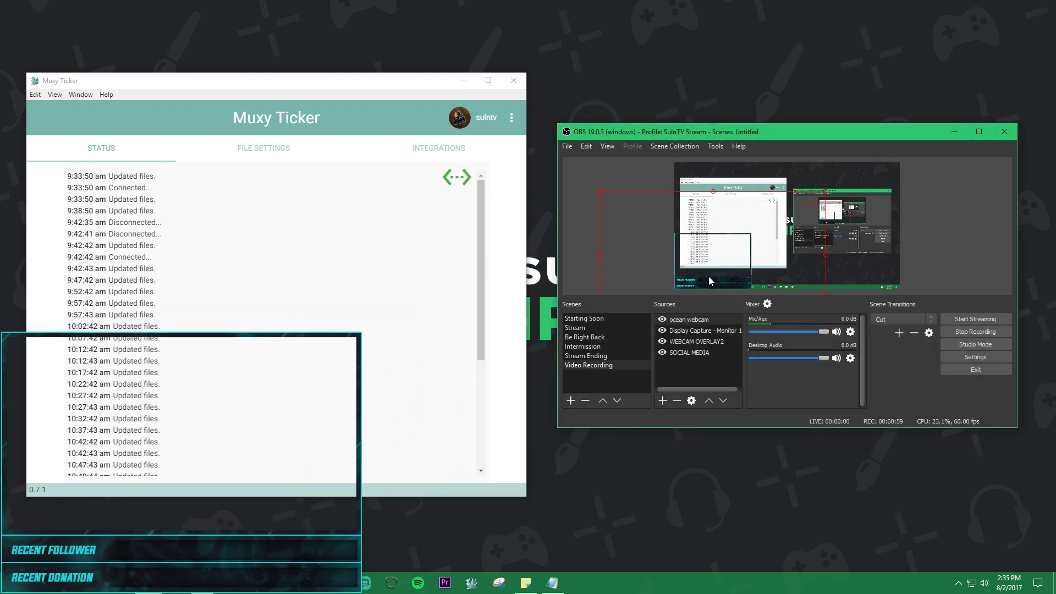
{"action": "left_click", "coordinate": [984, 200]}
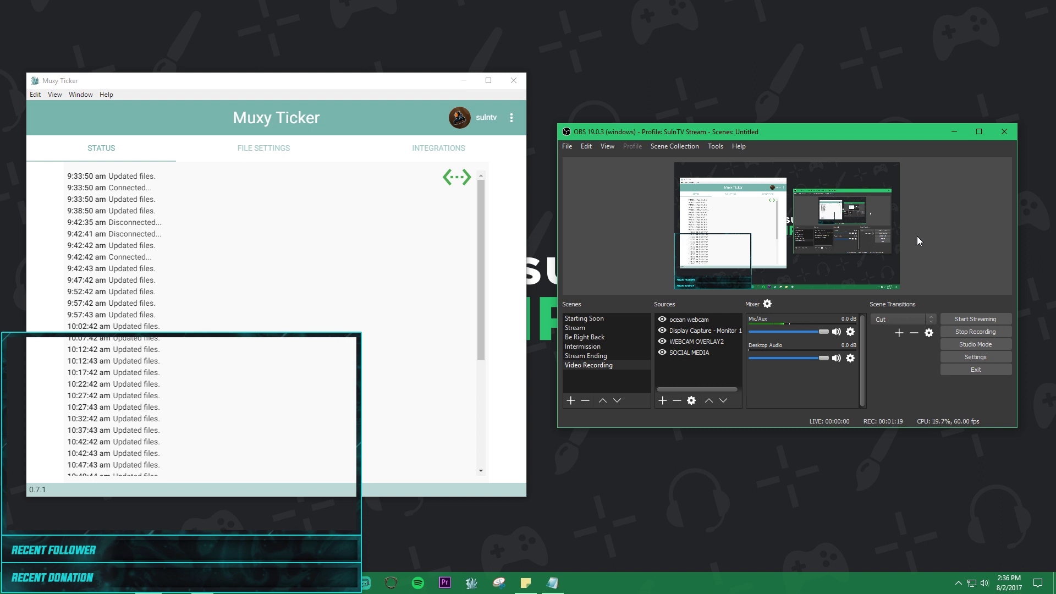
Step: Add a Text (GDI+) source named 'recent follower3' with Read from file enabled
{"action": "left_click", "coordinate": [661, 401]}
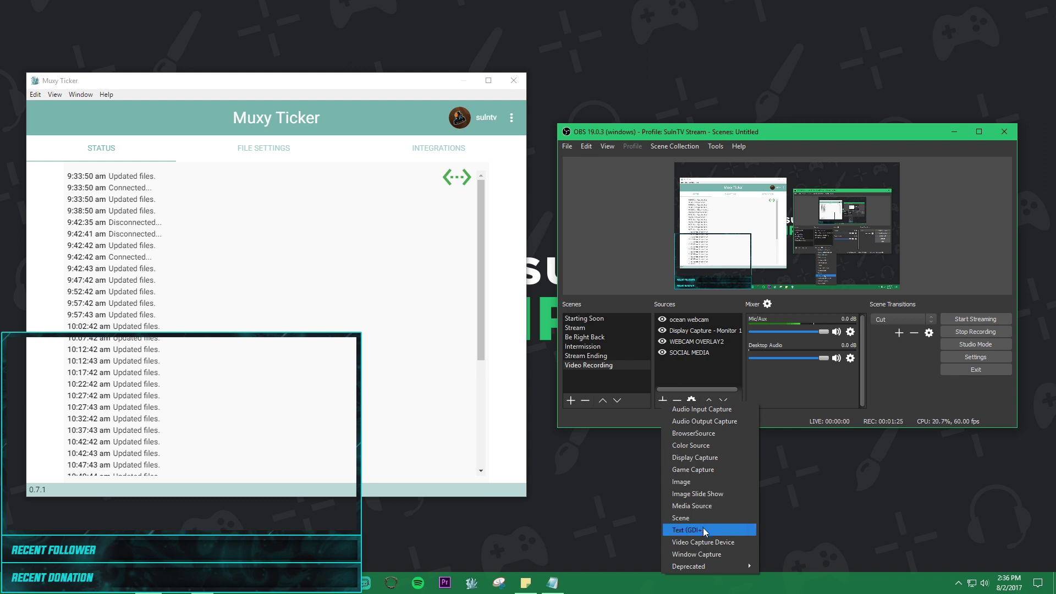
{"action": "left_click", "coordinate": [702, 529]}
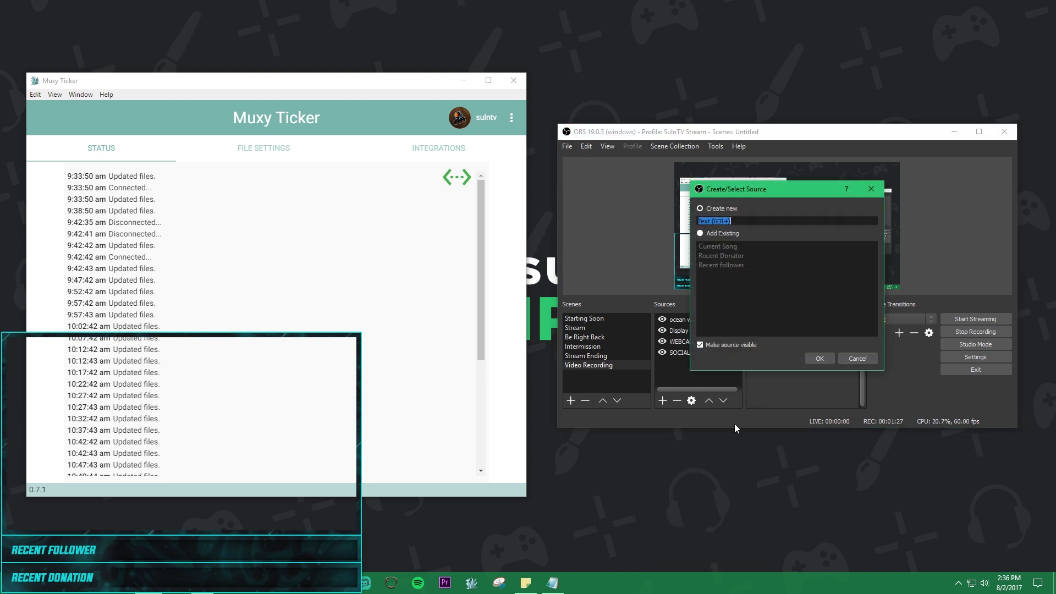
{"action": "type", "text": "recent follower3"}
{"action": "key", "text": "Return"}
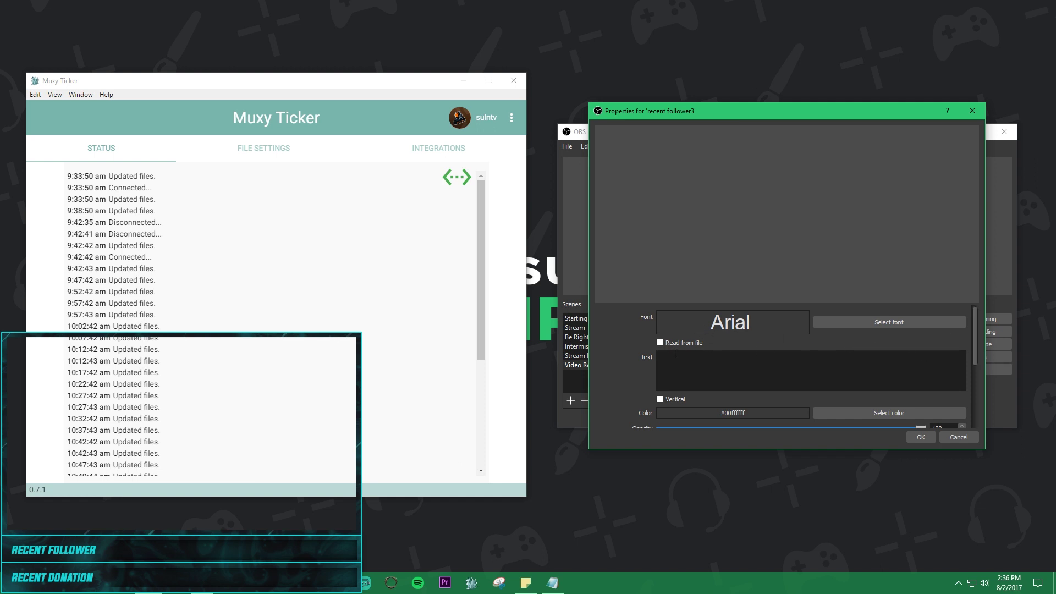
{"action": "left_click", "coordinate": [660, 344]}
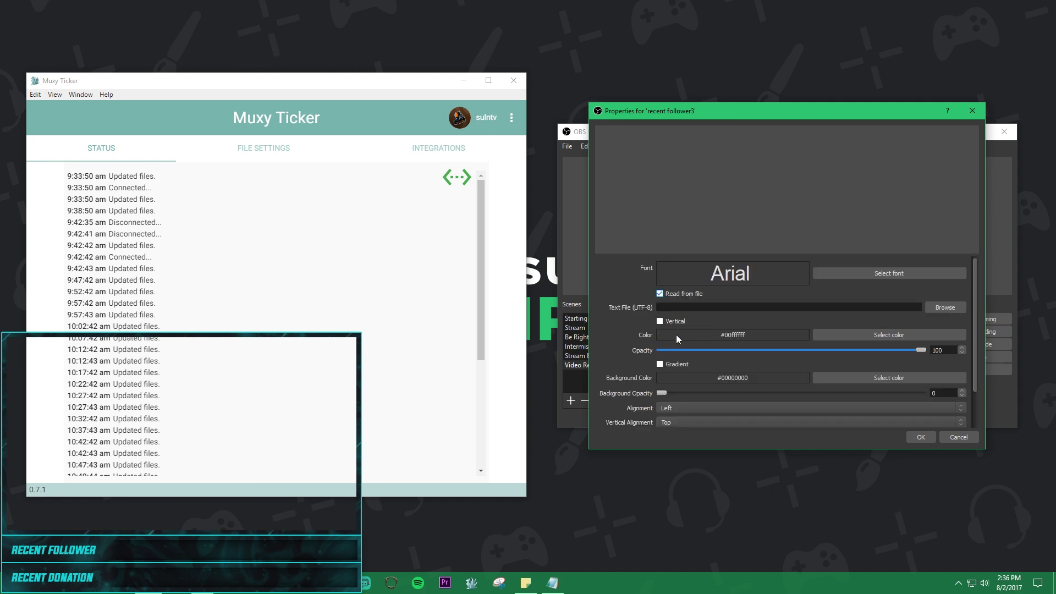
Step: Browse through Local Disk (C:) > Users to the Muxy folder in the home folder
{"action": "left_click", "coordinate": [944, 307]}
{"action": "left_click_drag", "start_coordinate": [737, 125], "coordinate": [552, 125]}
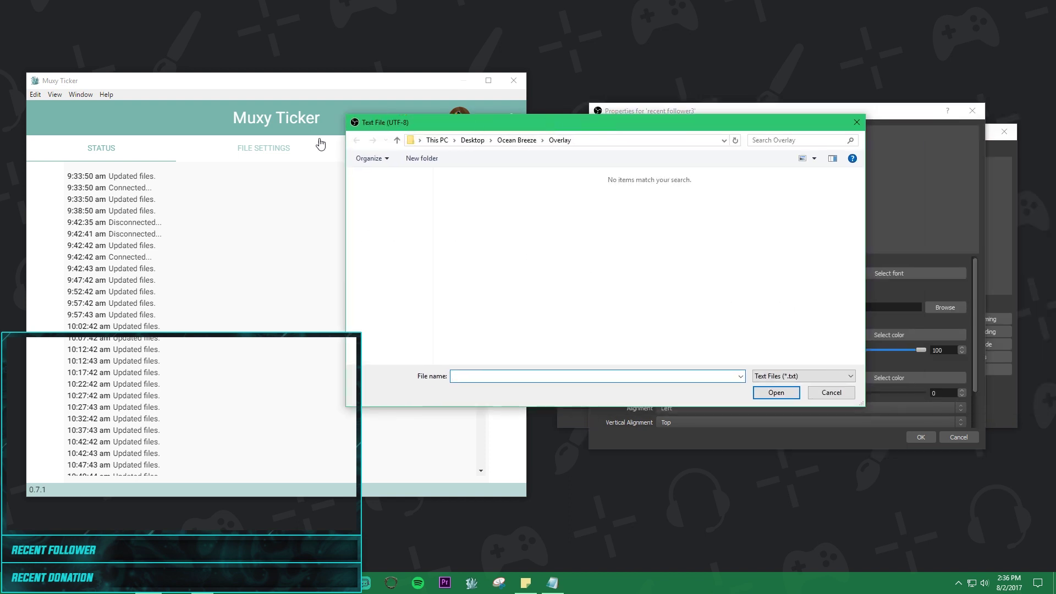
{"action": "left_click", "coordinate": [436, 141]}
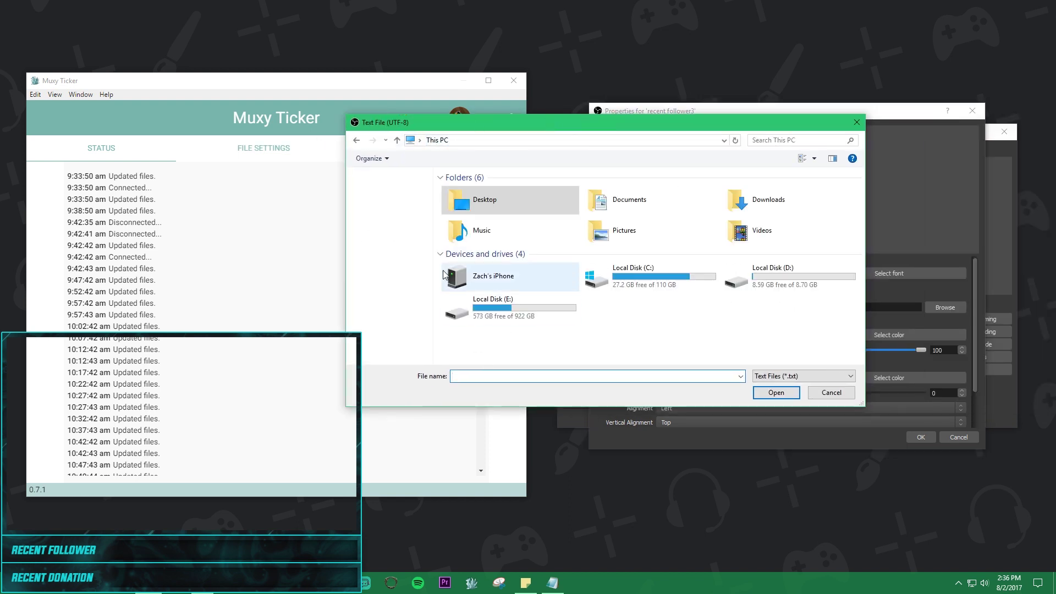
{"action": "double_click", "coordinate": [660, 282]}
{"action": "double_click", "coordinate": [486, 286]}
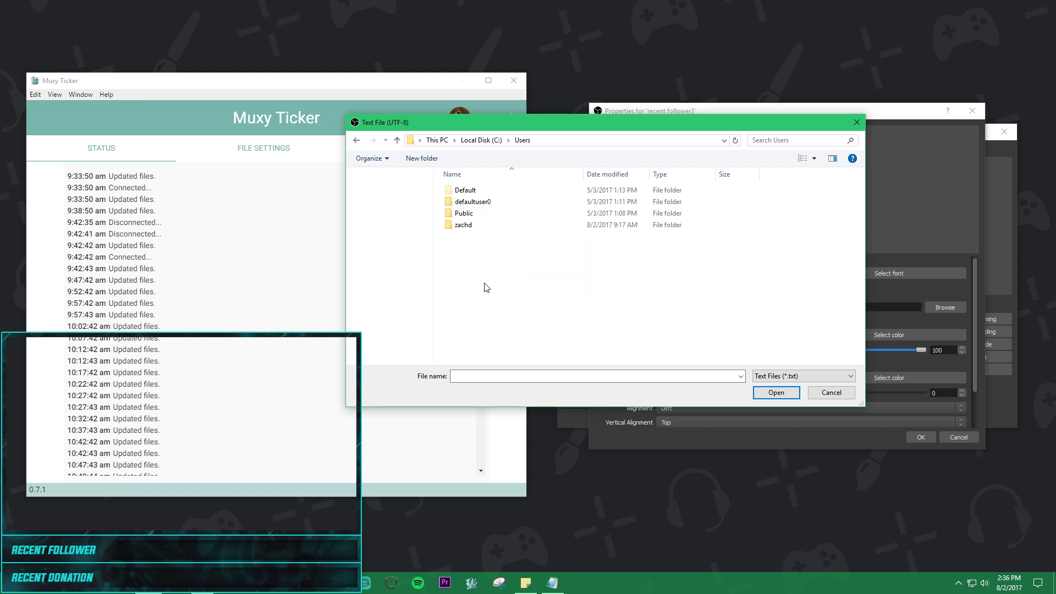
{"action": "double_click", "coordinate": [463, 224]}
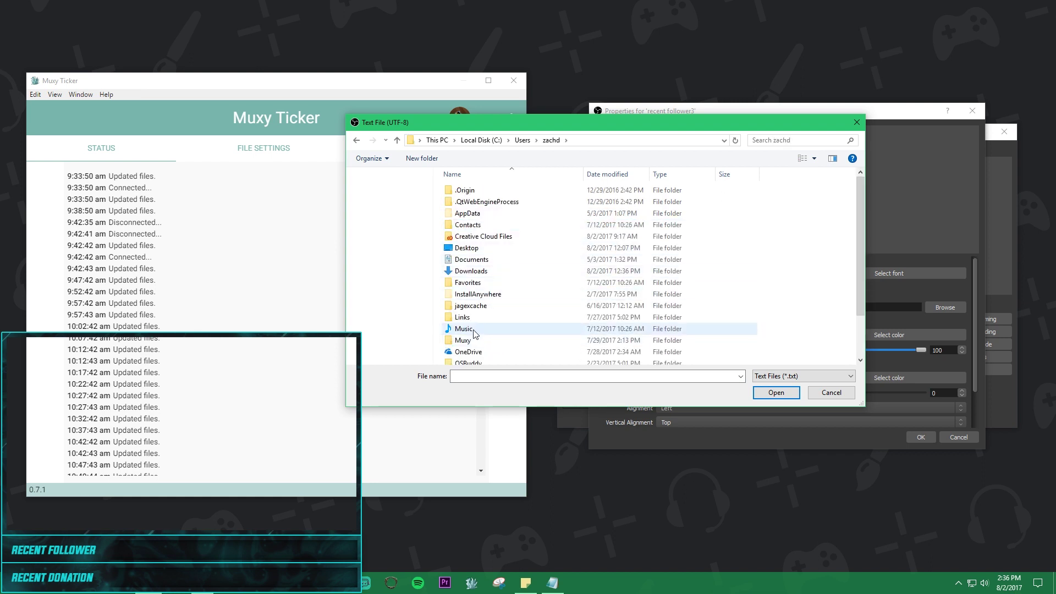
{"action": "double_click", "coordinate": [463, 341]}
Step: Choose most_recent_follower.txt as the text file for the source
{"action": "left_click", "coordinate": [508, 283]}
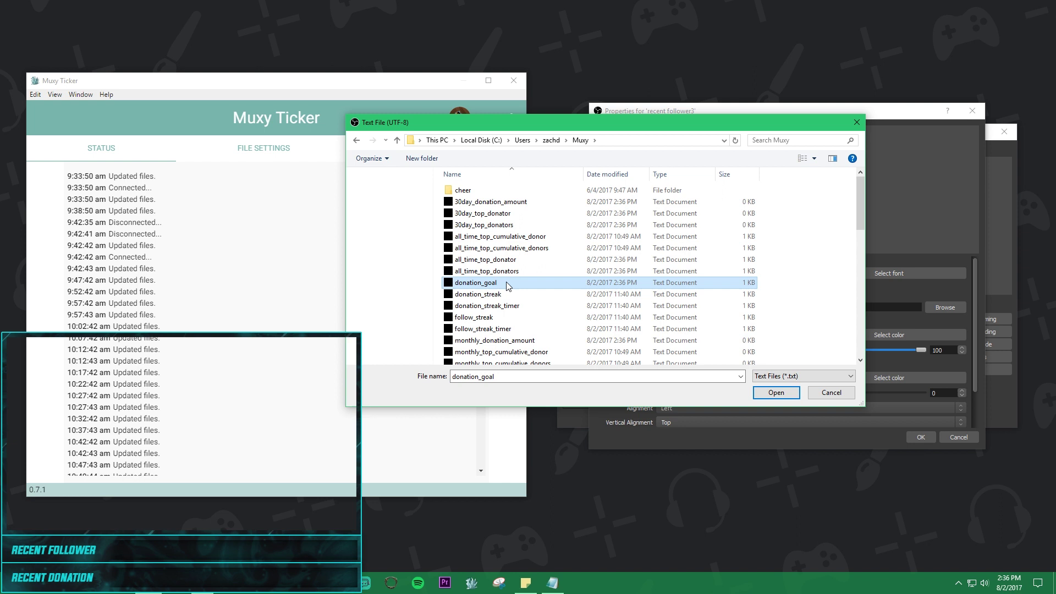
{"action": "left_click_drag", "start_coordinate": [619, 134], "coordinate": [689, 142]}
{"action": "scroll", "coordinate": [589, 300], "scroll_direction": "down", "scroll_amount": 4}
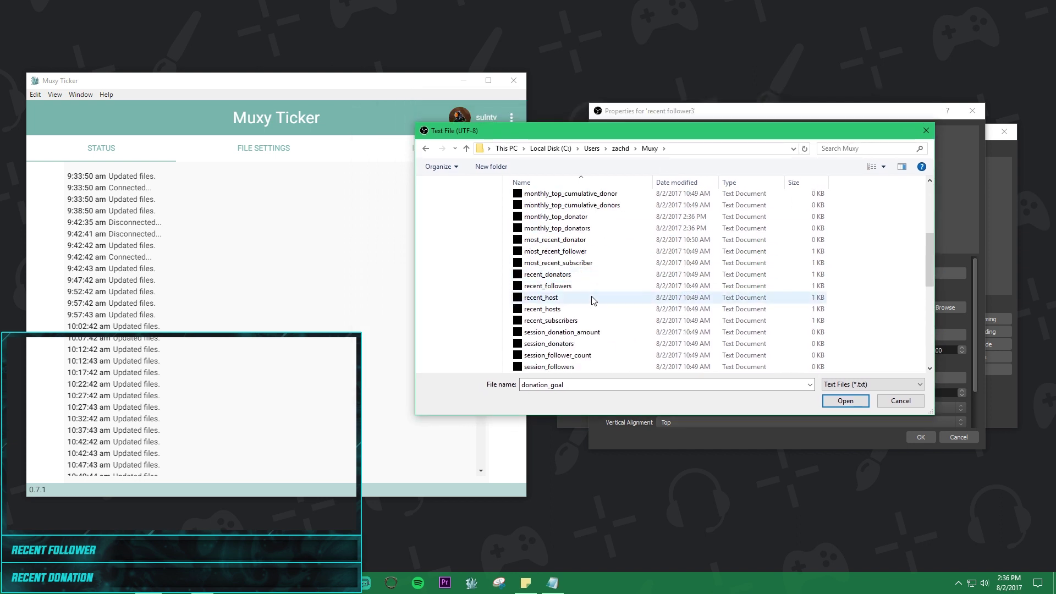
{"action": "scroll", "coordinate": [593, 299], "scroll_direction": "up", "scroll_amount": 5}
{"action": "left_click", "coordinate": [566, 325]}
{"action": "scroll", "coordinate": [566, 324], "scroll_direction": "down", "scroll_amount": 4}
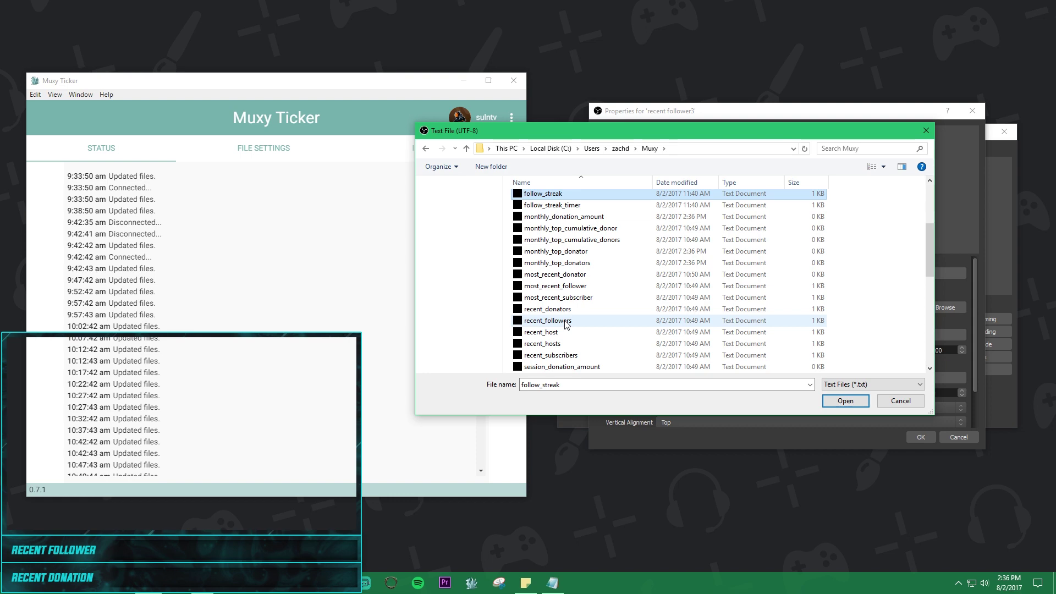
{"action": "key", "text": "Down"}
{"action": "key", "text": "Down"}
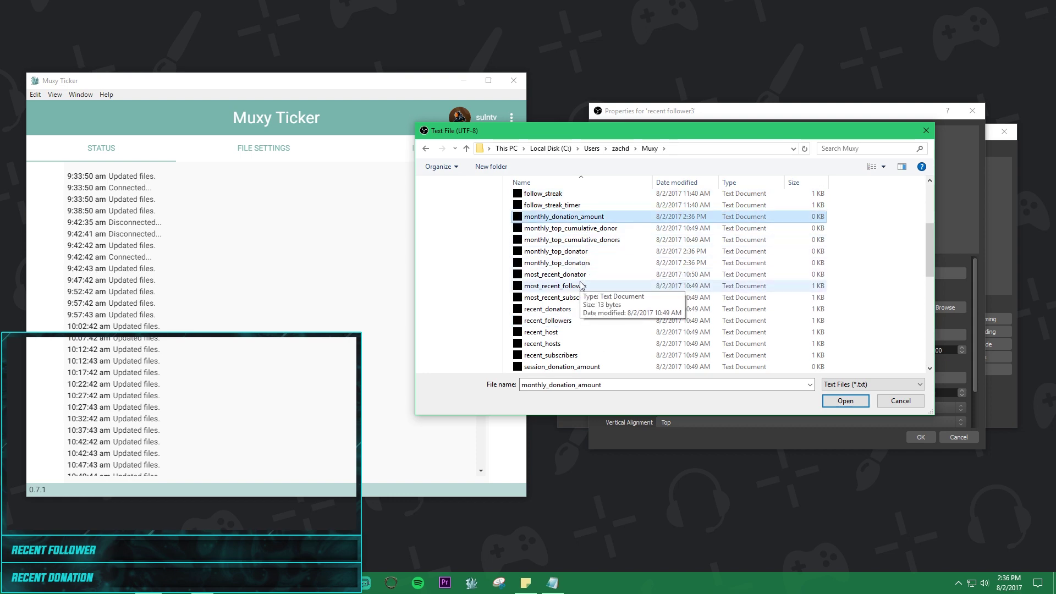
{"action": "left_click", "coordinate": [581, 286]}
{"action": "left_click", "coordinate": [845, 400]}
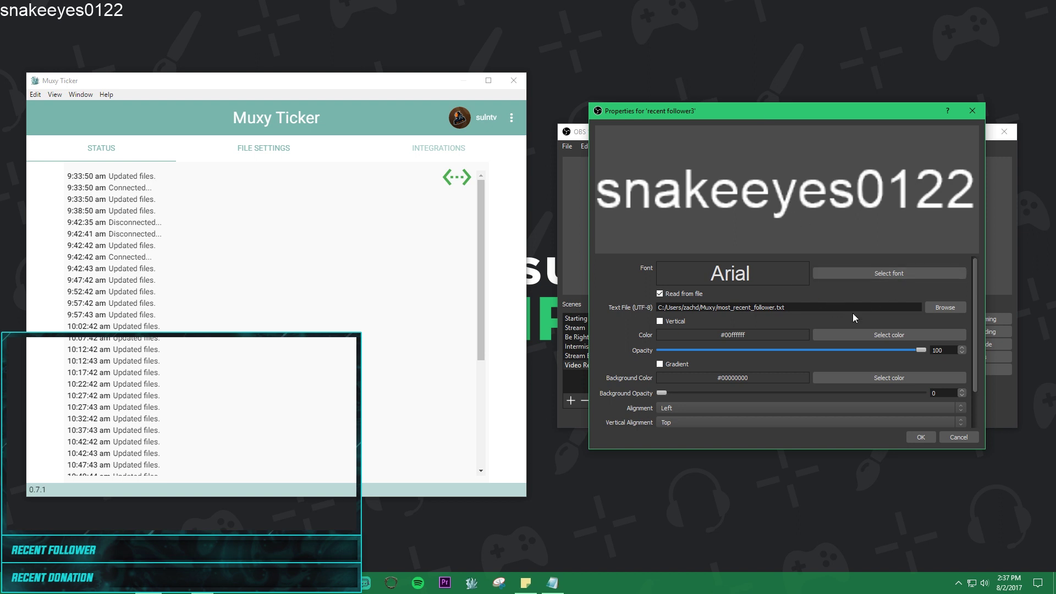
Step: Confirm the 'recent follower3' properties so the source is added to Video Recording
{"action": "left_click", "coordinate": [929, 438]}
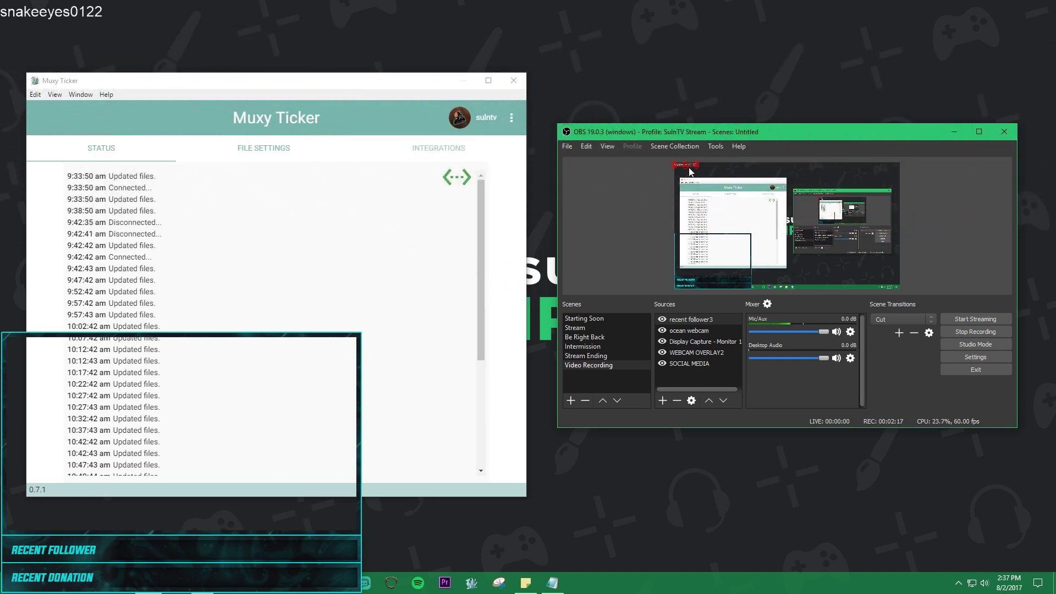
Step: Maximize OBS and drag the follower name text next to the RECENT FOLLOWER label
{"action": "left_click", "coordinate": [978, 132]}
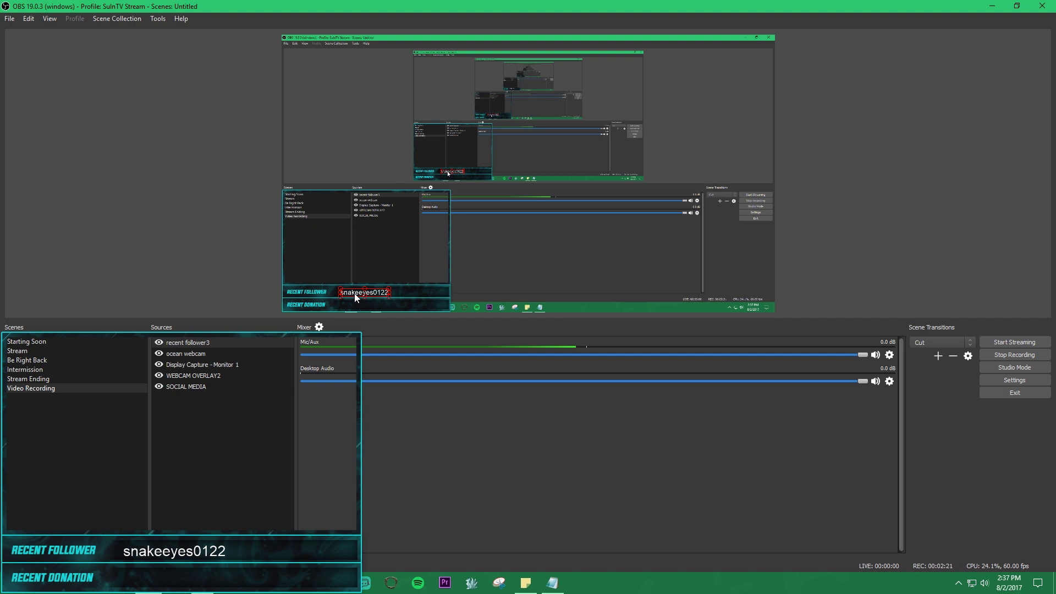
{"action": "mouse_move", "coordinate": [355, 293]}
{"action": "left_mouse_down"}
{"action": "mouse_move", "coordinate": [344, 292]}
{"action": "mouse_move", "coordinate": [365, 294]}
{"action": "left_mouse_up"}
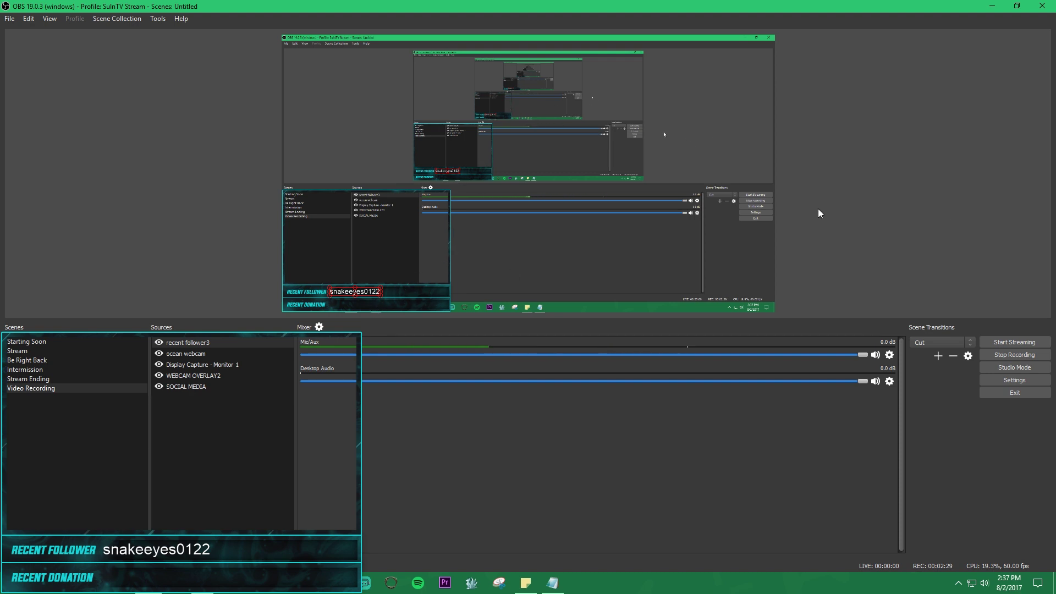
{"action": "left_click", "coordinate": [210, 341]}
{"action": "left_click", "coordinate": [1016, 6]}
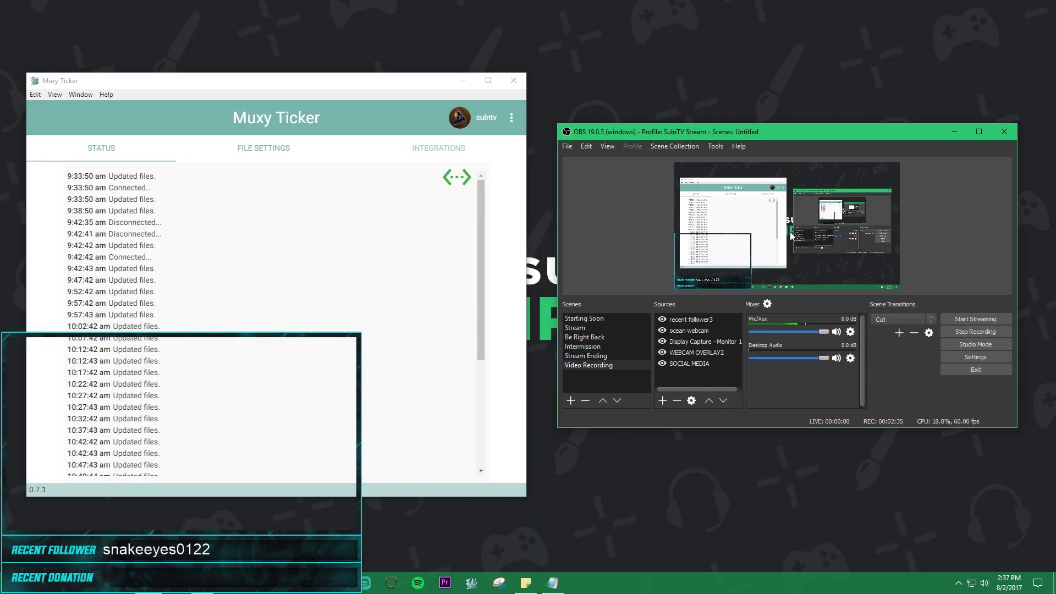